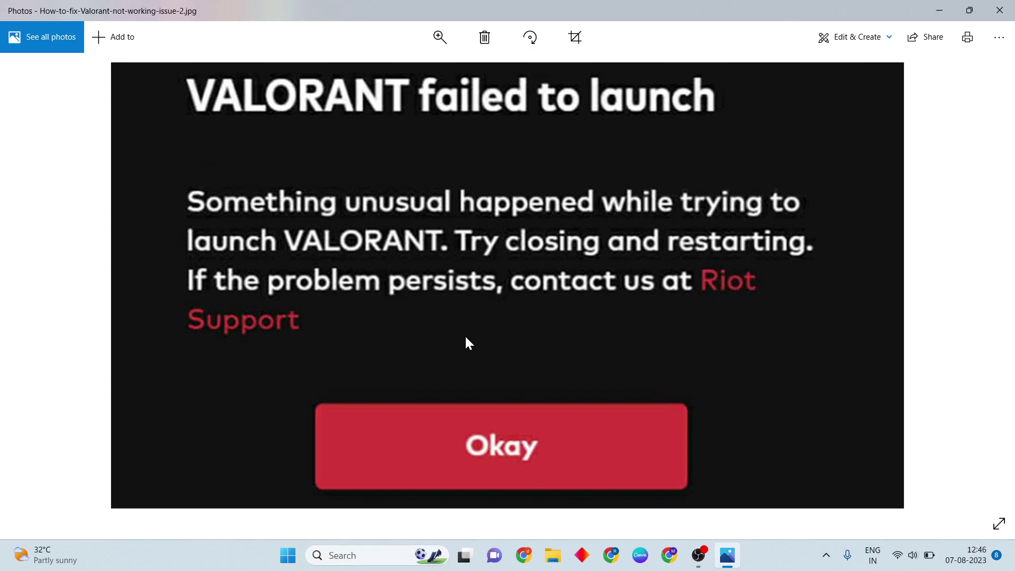
Minimize the error photo and launch Windows Settings from the search box
click(935, 8)
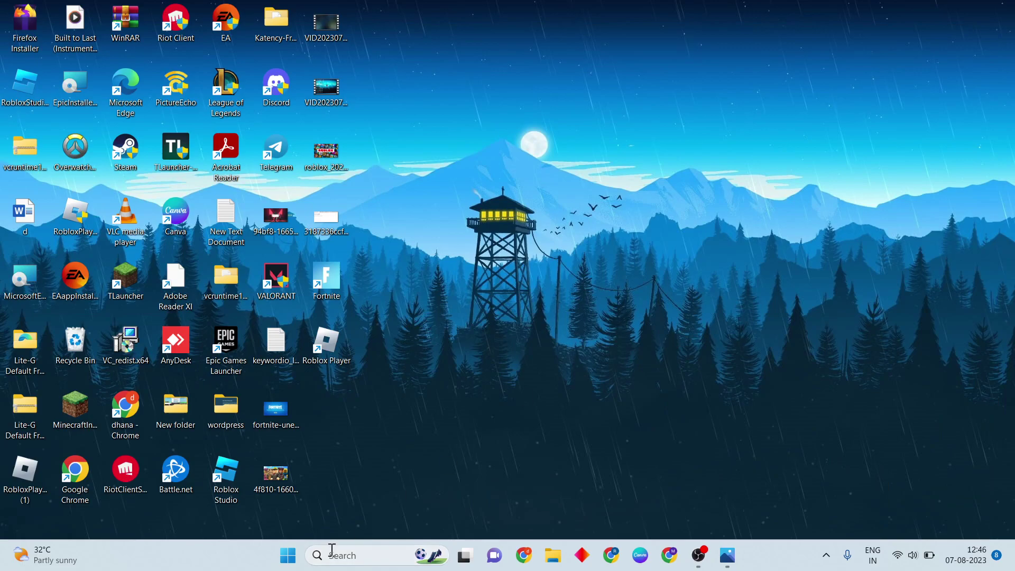
click(347, 555)
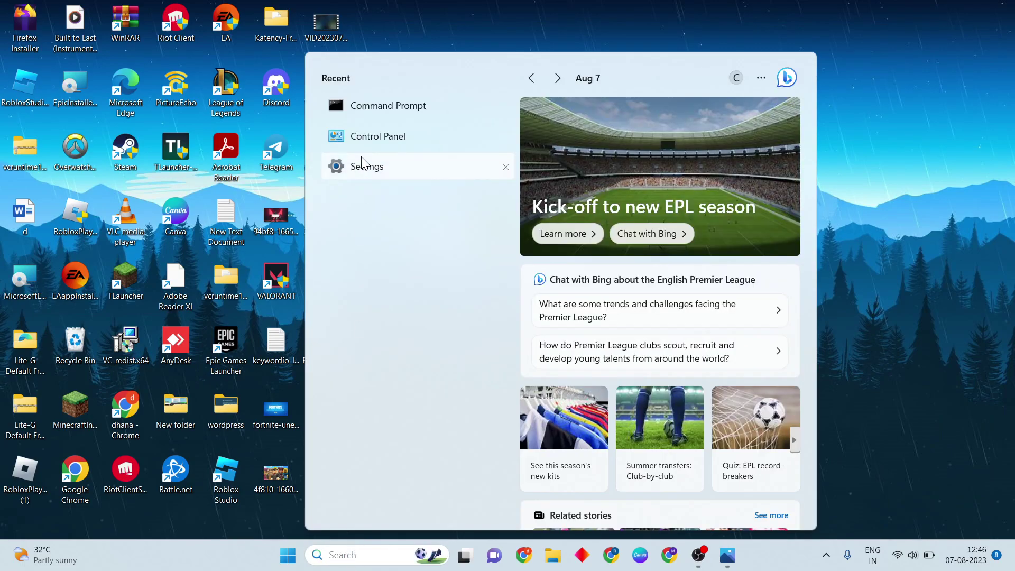
click(368, 169)
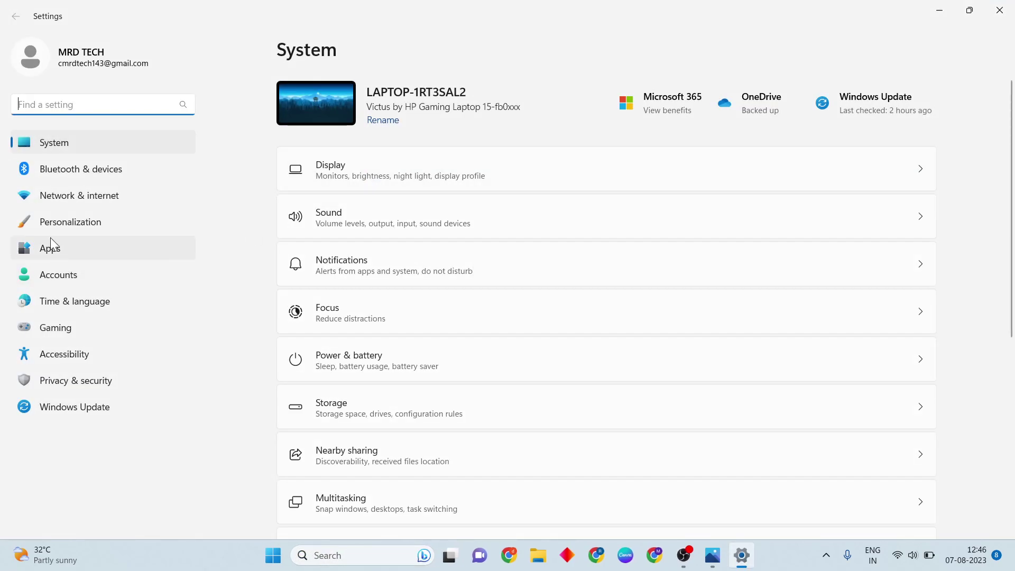
scroll(670, 262, down, 2)
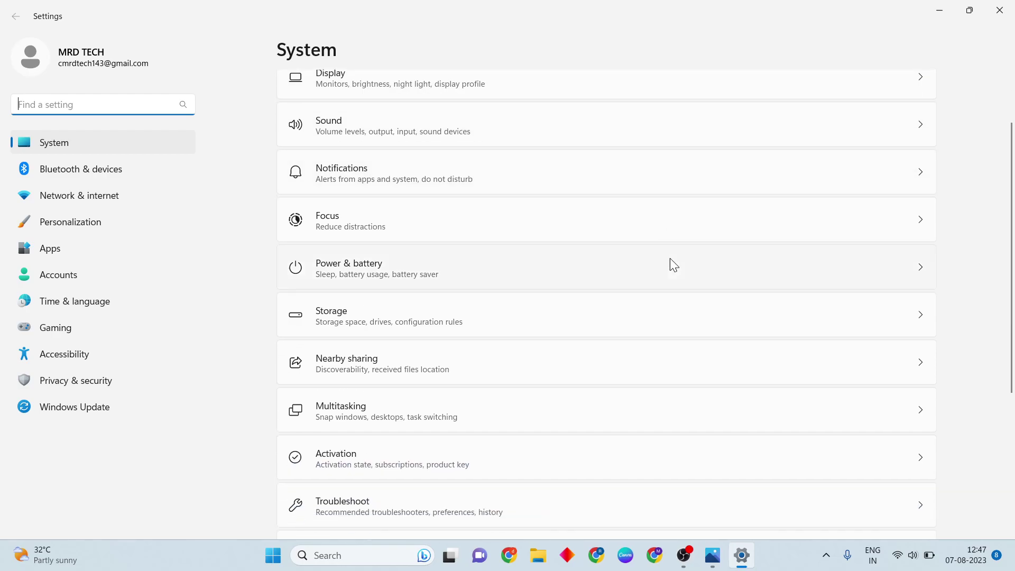
scroll(670, 261, down, 2)
scroll(670, 262, down, 2)
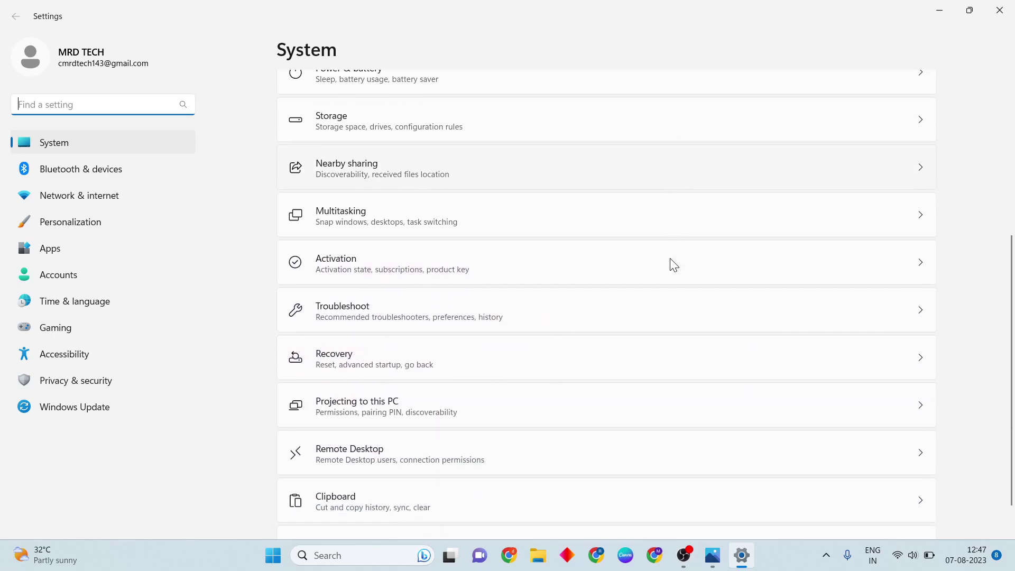
Show the Other troubleshooters list containing the Program Compatibility Troubleshooter
click(574, 315)
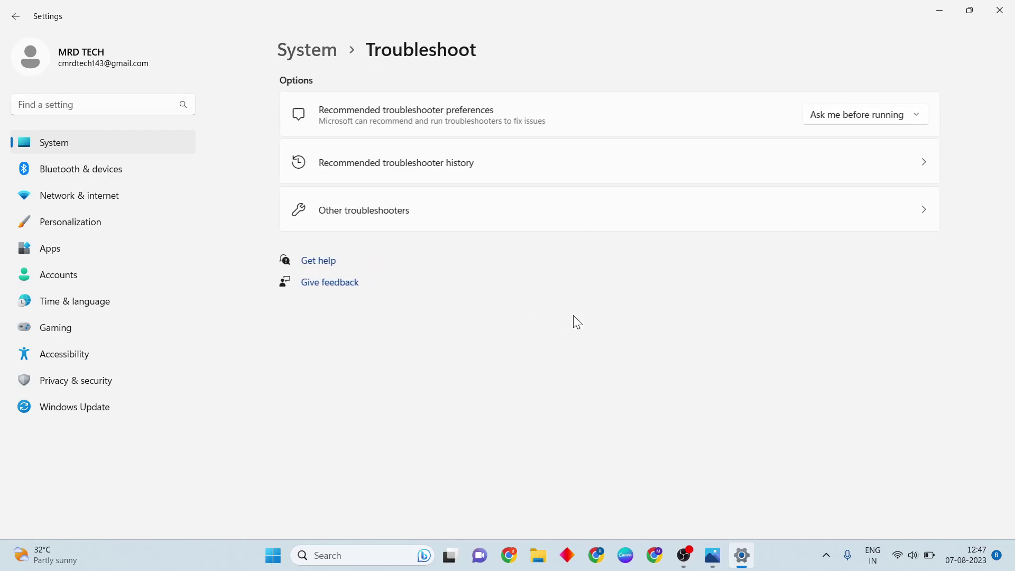
click(385, 208)
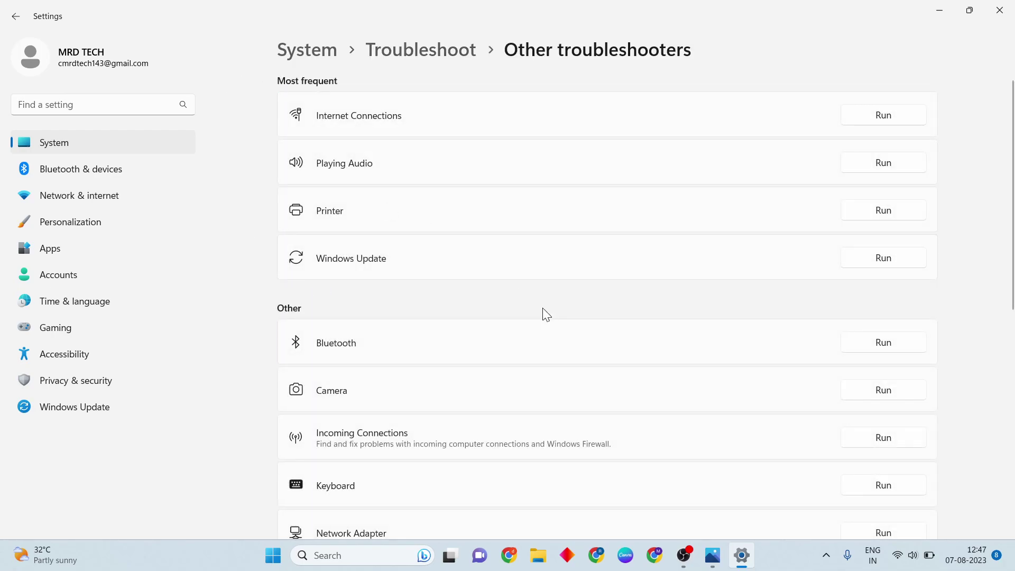
scroll(542, 310, down, 3)
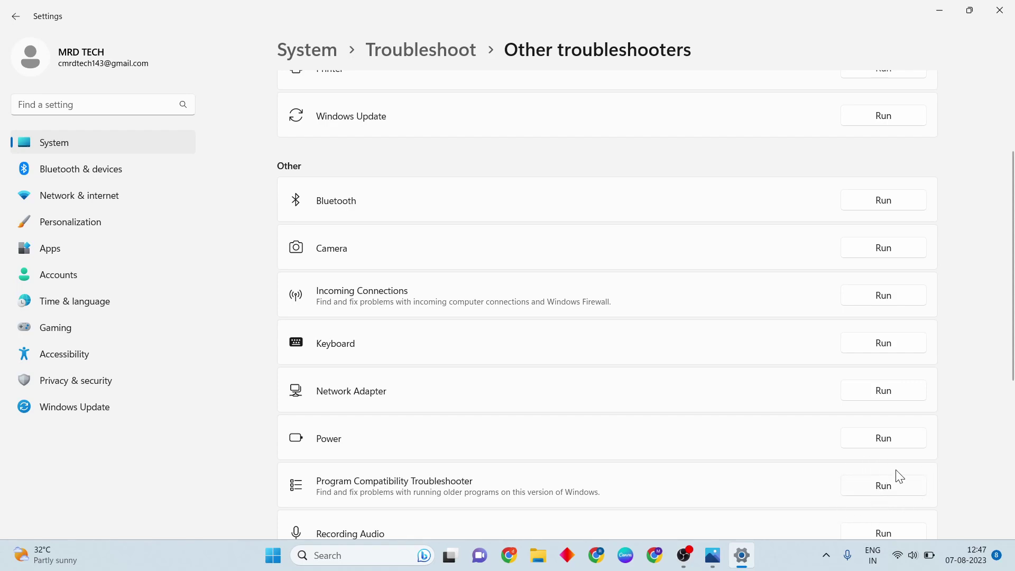
Run the Program Compatibility Troubleshooter and select Riot Client as the problem program
click(883, 487)
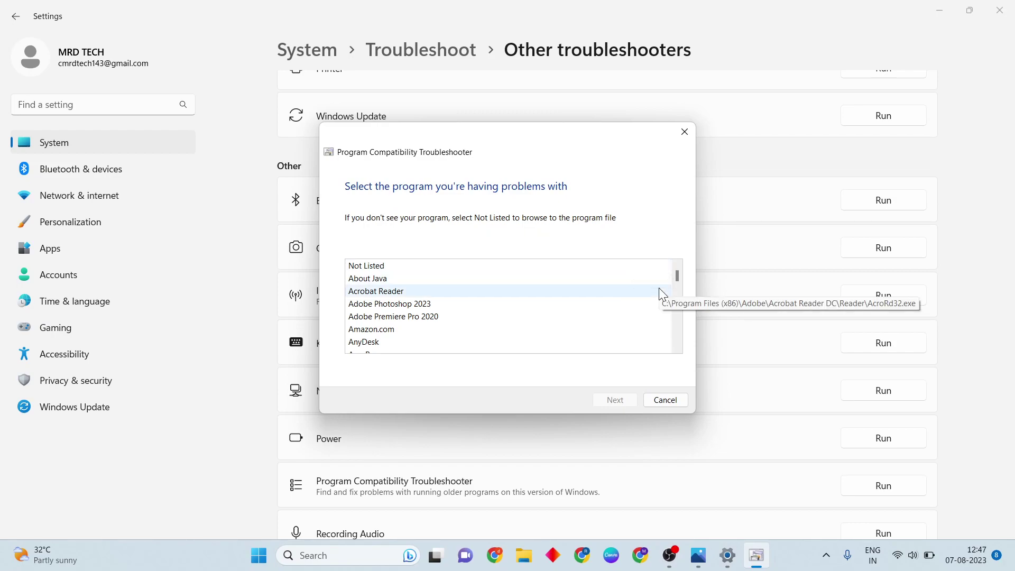
scroll(659, 294, down, 2)
scroll(659, 295, down, 4)
scroll(659, 294, down, 5)
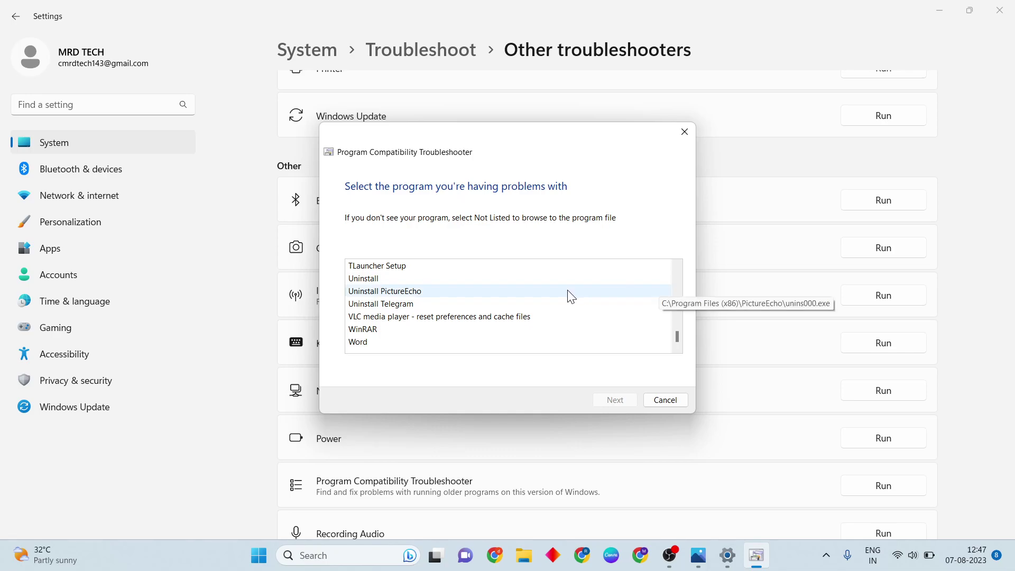
scroll(567, 296, up, 2)
scroll(568, 296, up, 4)
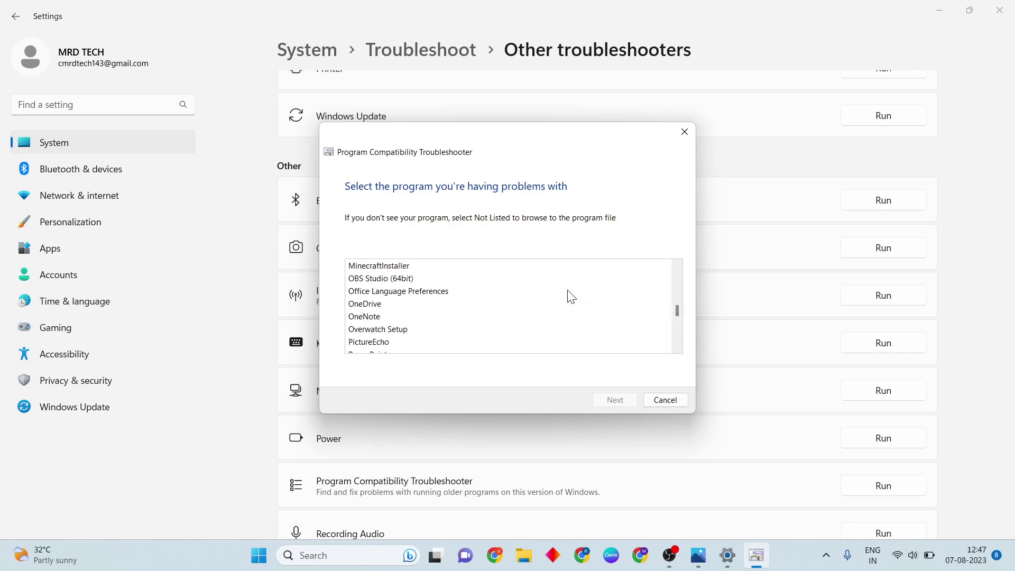
scroll(492, 331, down, 2)
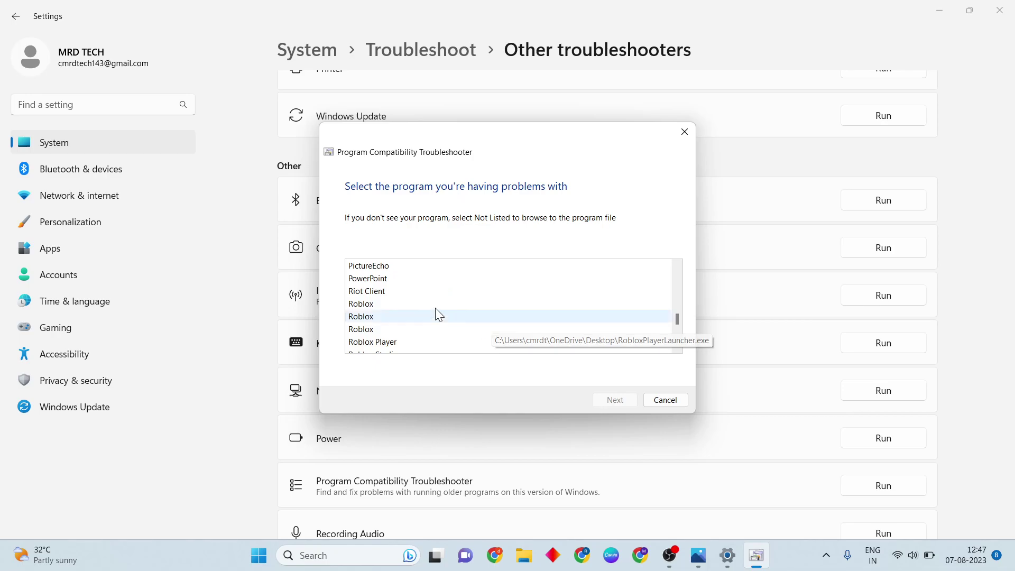
click(408, 293)
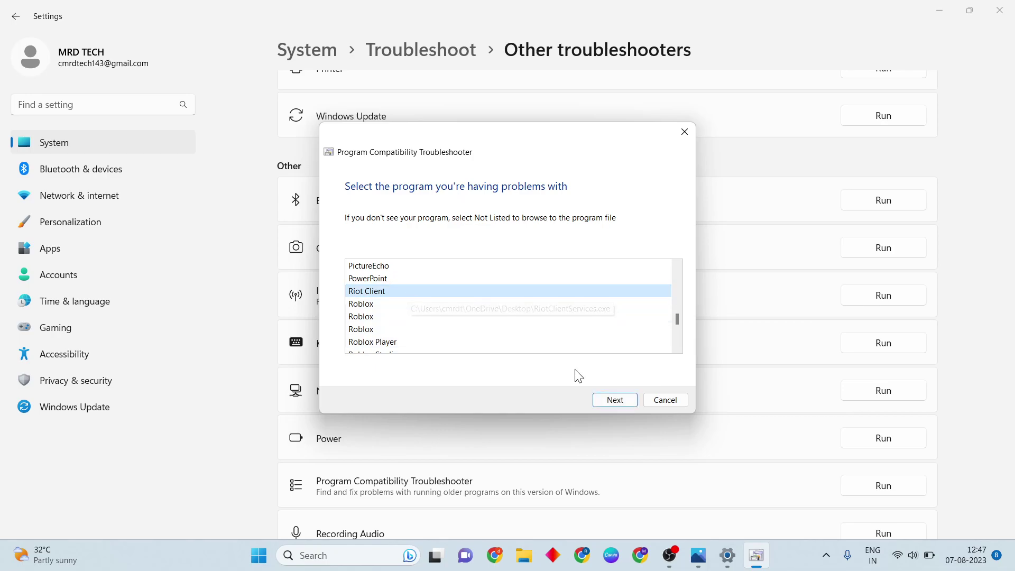
click(613, 400)
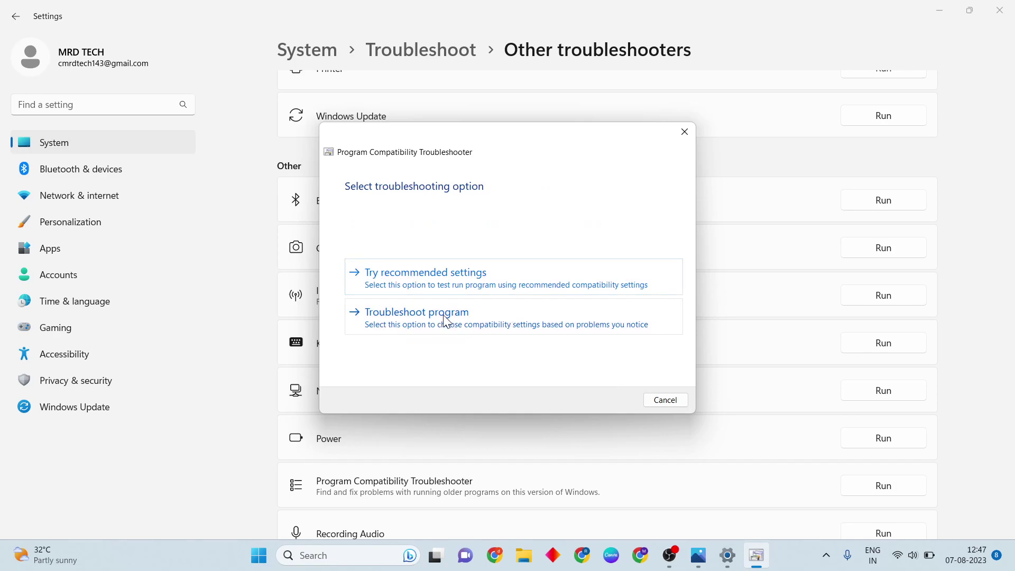
Troubleshoot by problem: worked on earlier Windows but won't run, choosing Windows 8
click(464, 321)
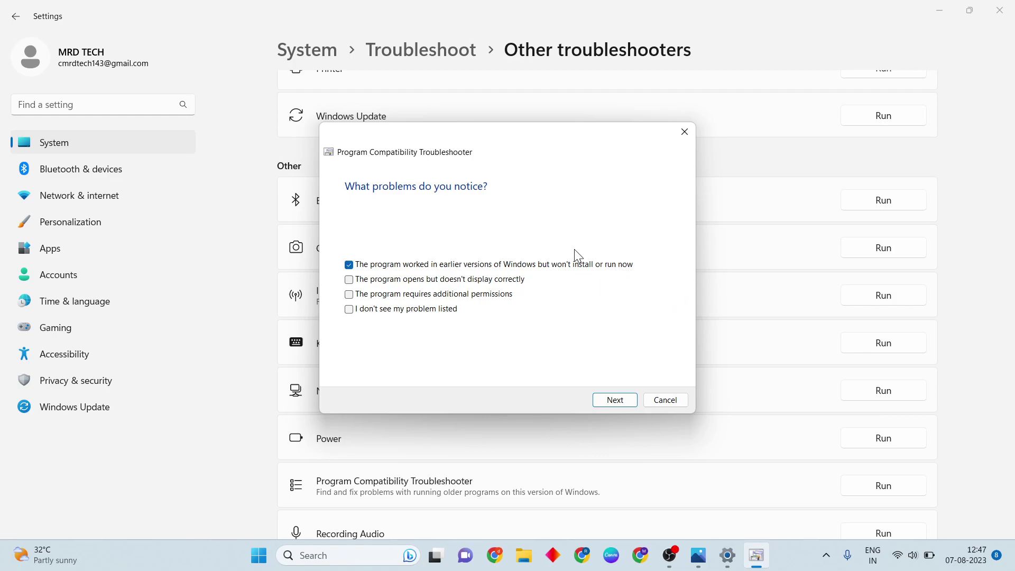
click(612, 402)
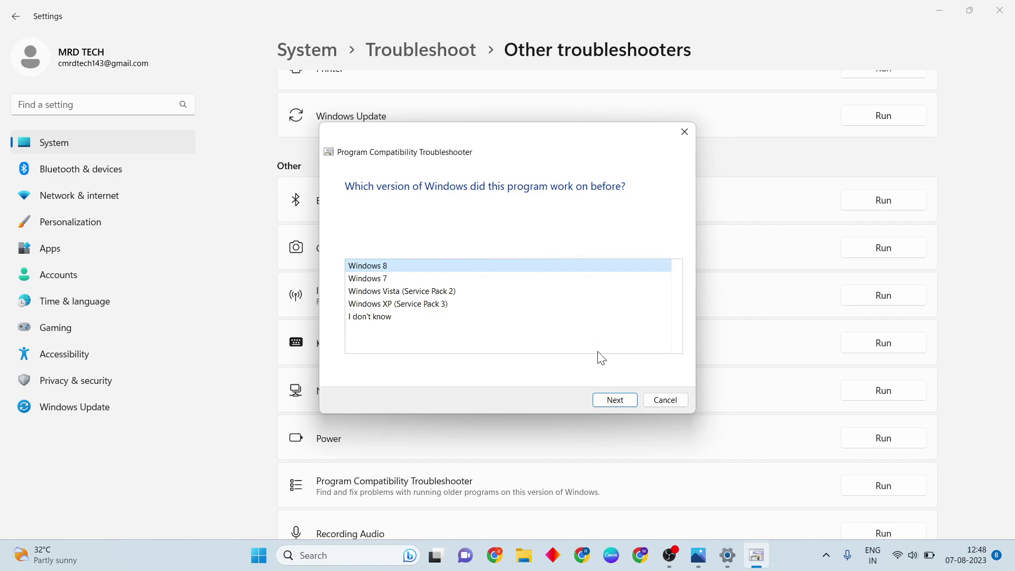
click(614, 399)
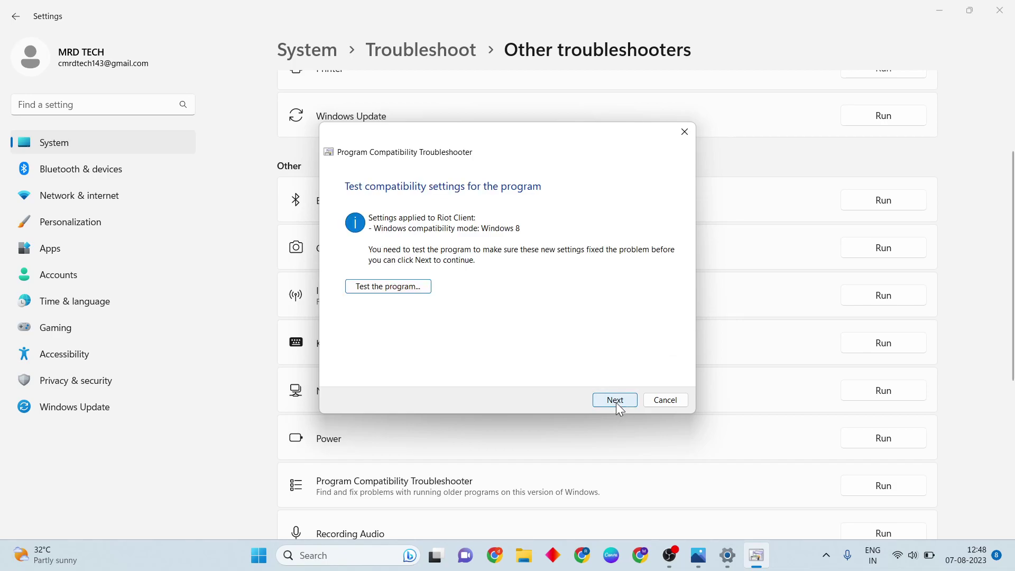
Test-launch Riot Client under Windows 8 mode to its sign-in screen, then close it
click(376, 289)
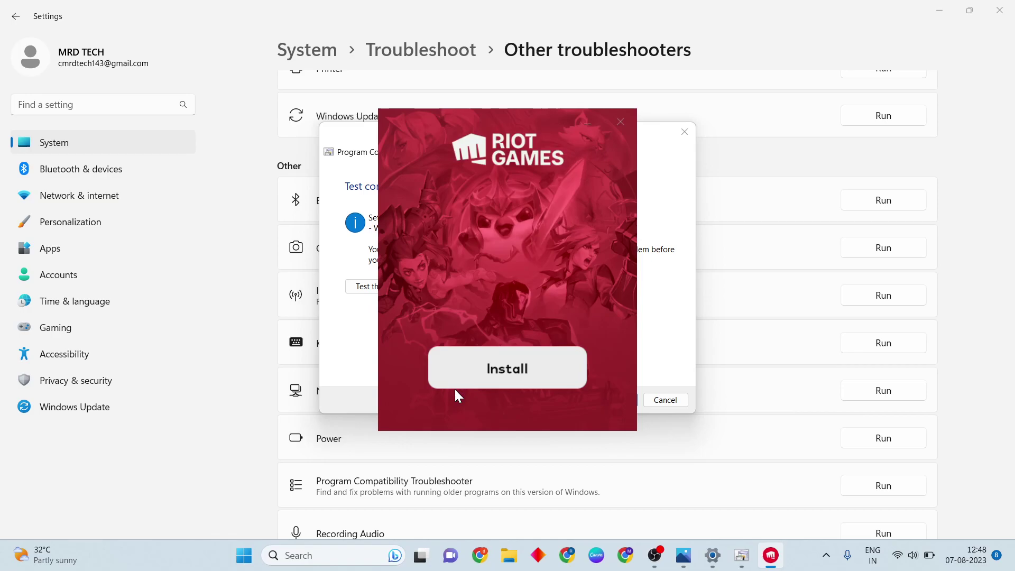
click(512, 371)
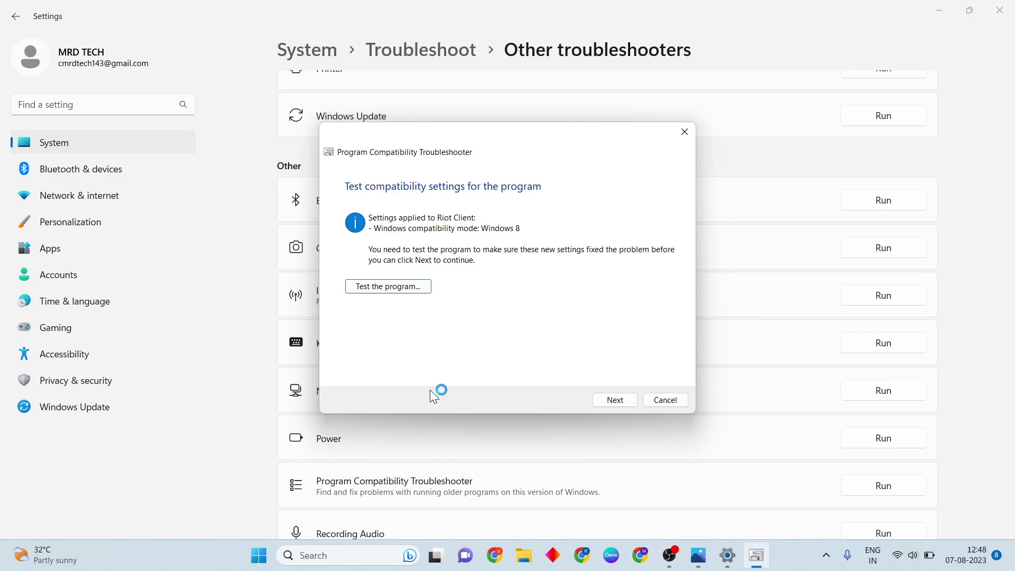
click(618, 399)
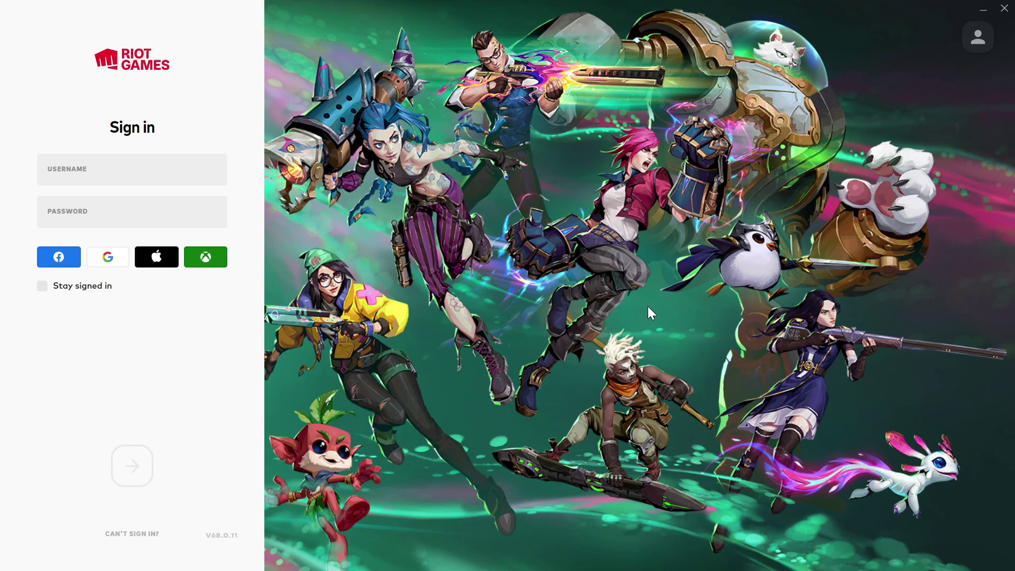
click(985, 9)
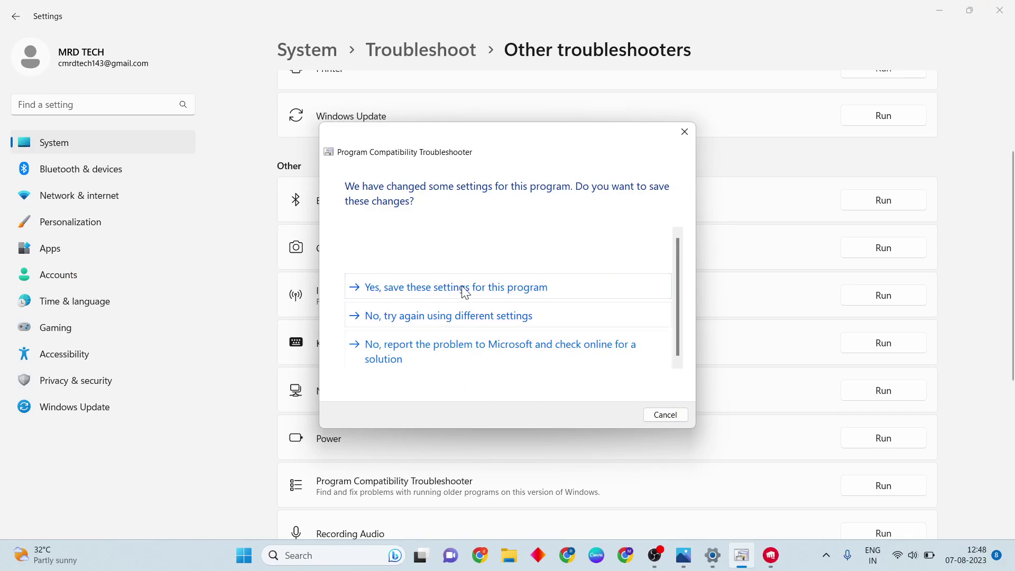
Save the Windows 8 settings for Riot Client so it is reported Fixed
click(537, 295)
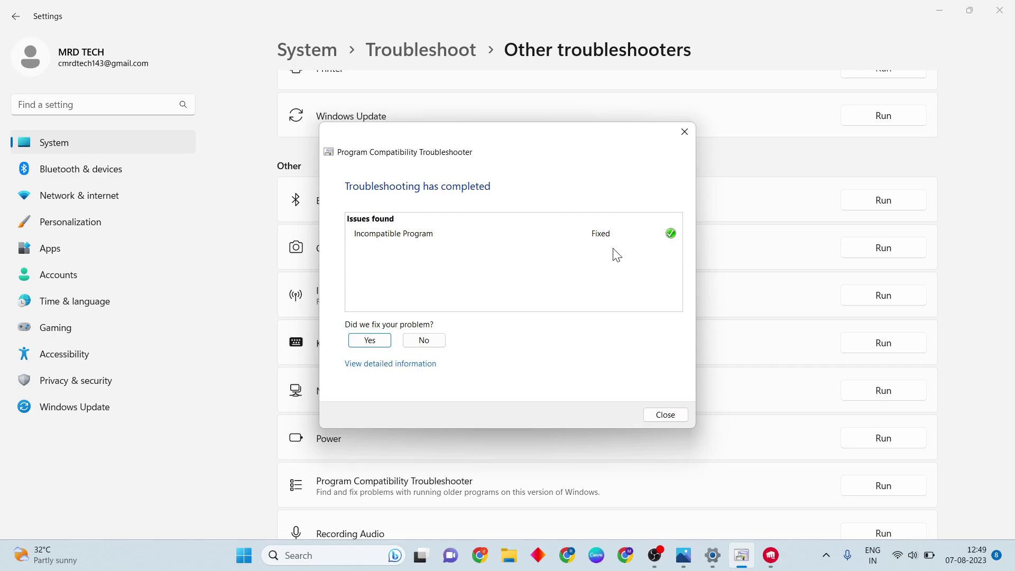
Close the troubleshooter, Settings and the old Riot Client window
click(666, 415)
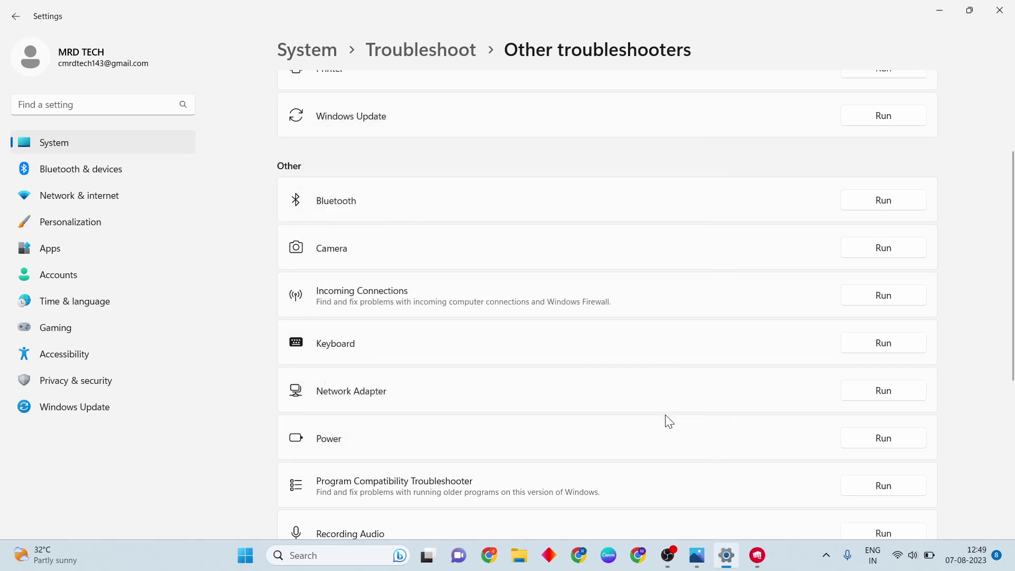
click(1001, 8)
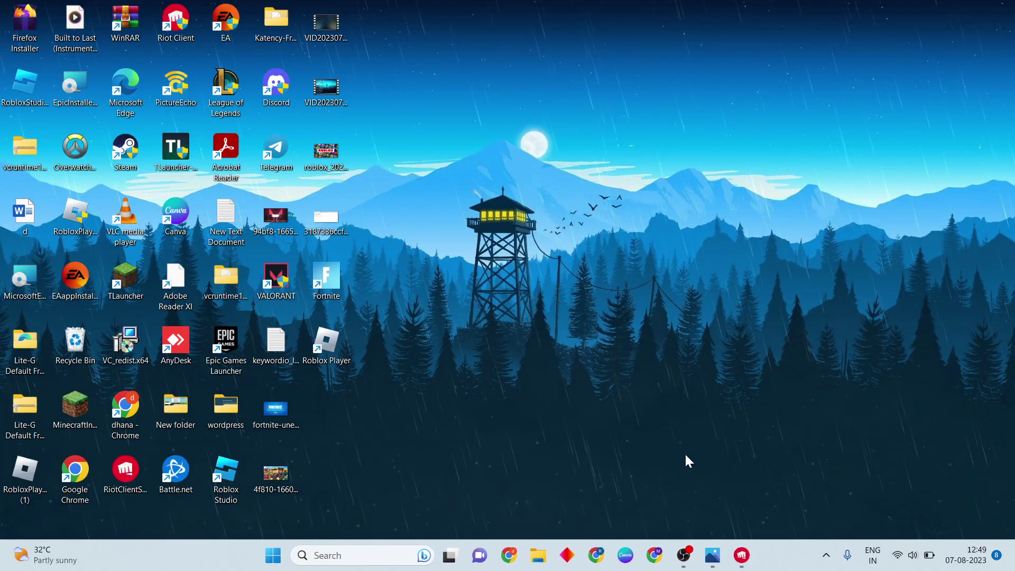
mouse_move(758, 555)
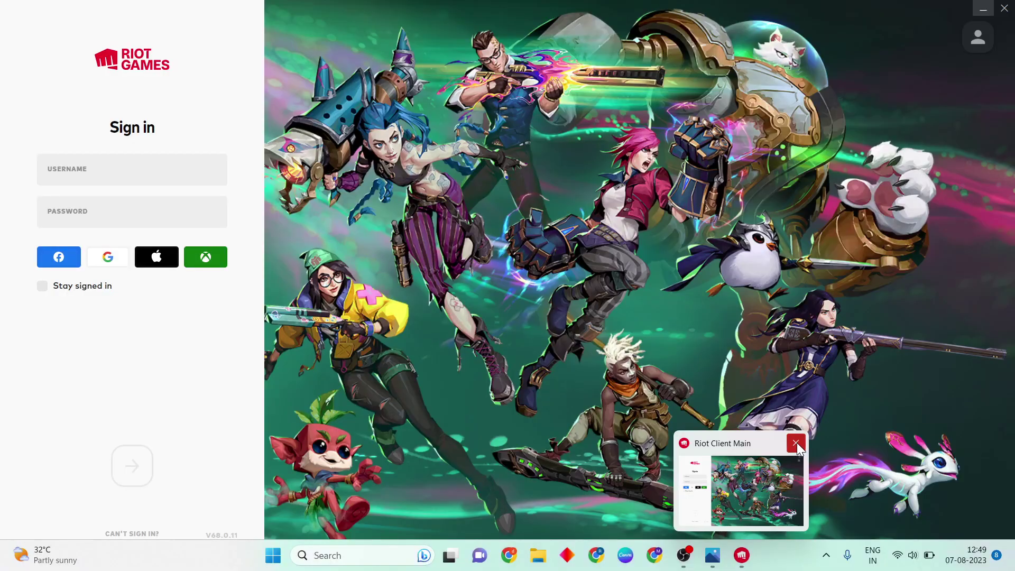
click(796, 442)
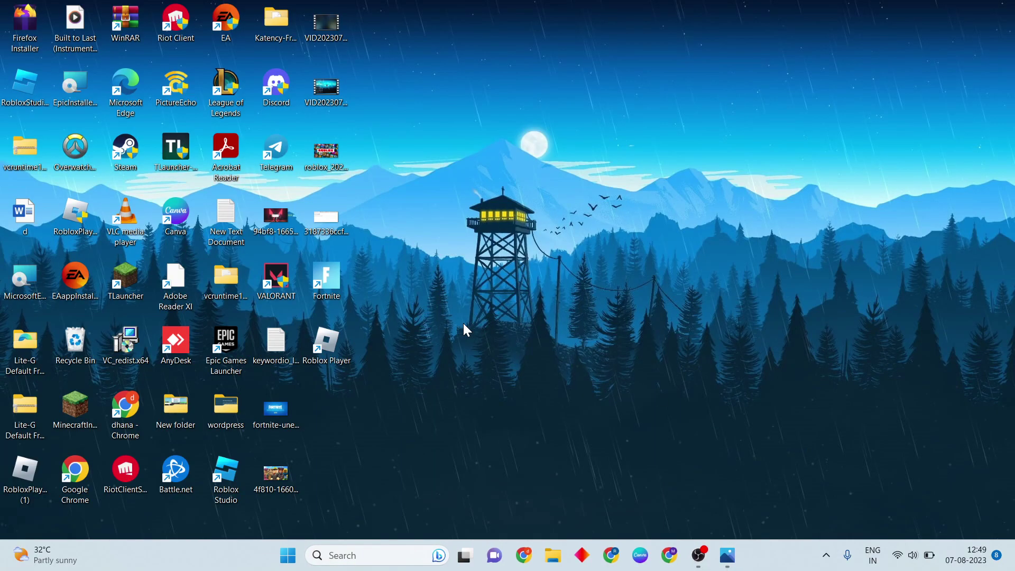